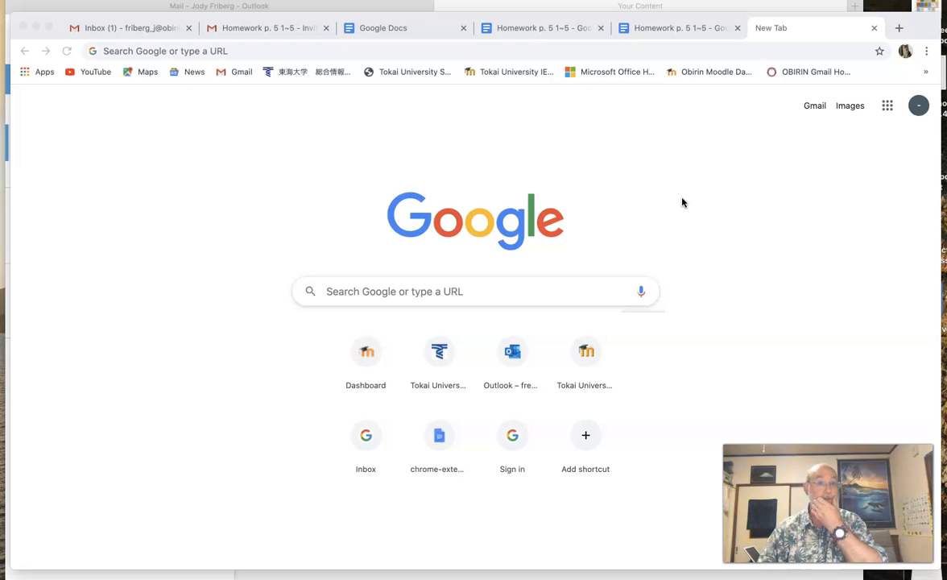
Show the Google apps list (Gmail, Drive, Docs, Sheets, Slides, Calendar) on Chrome's new tab page
left_click(701, 187)
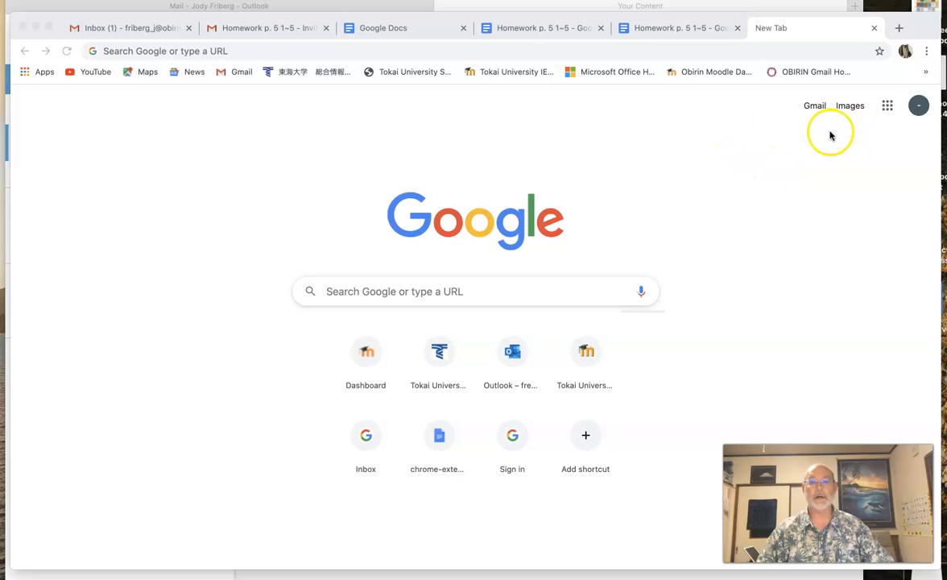
left_click(888, 108)
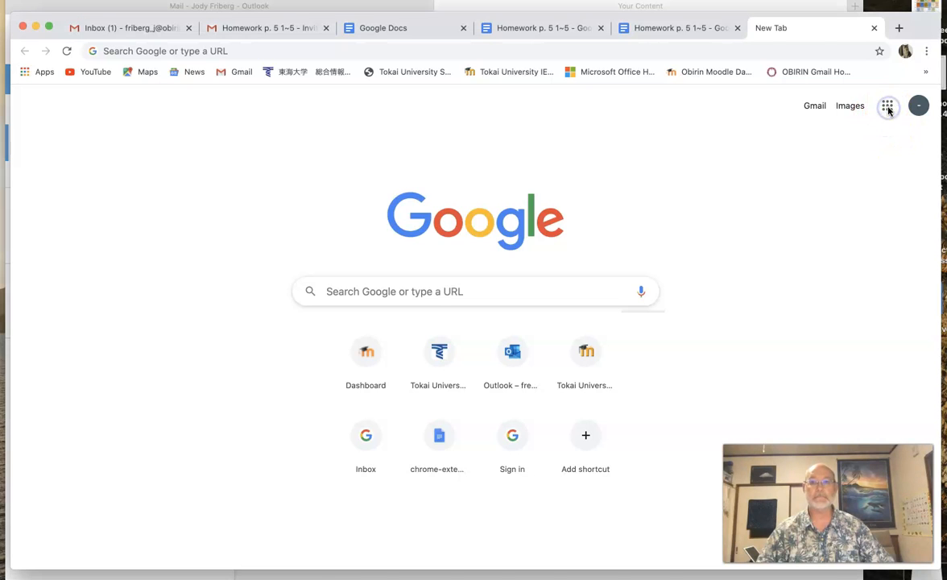
left_click(888, 108)
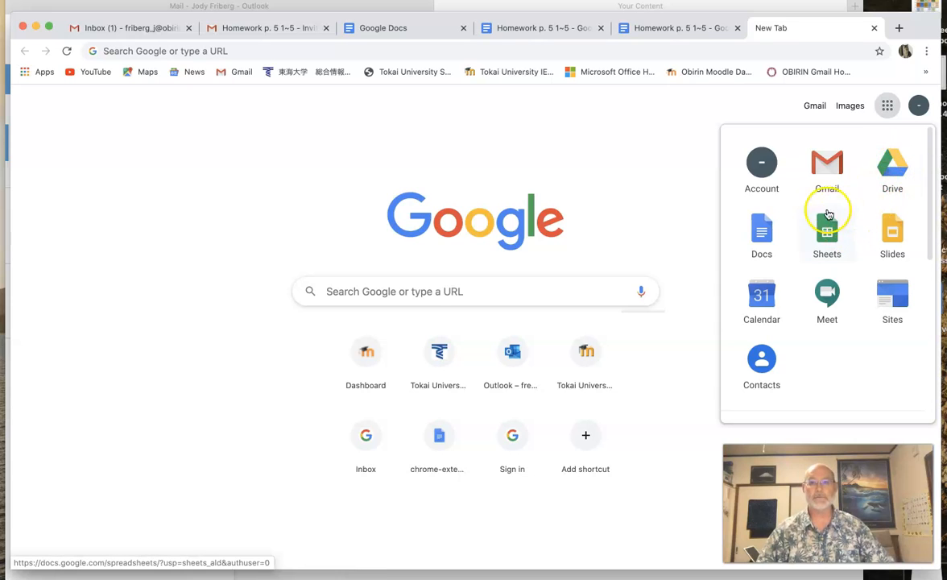
Go to Google Drive's My Drive, which lists the Eigo Core B folders and the Homework p. 5 1~5 document
left_click(891, 172)
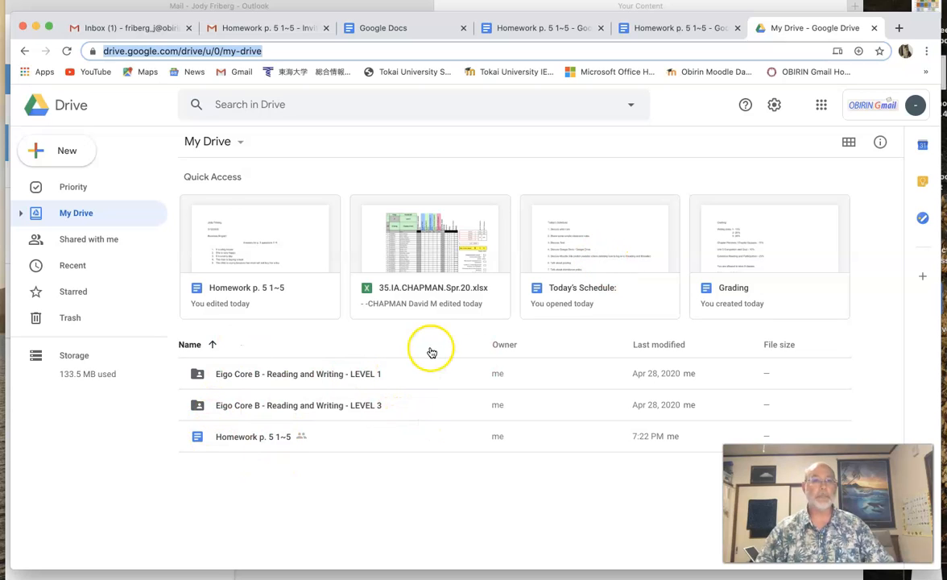
left_click(235, 222)
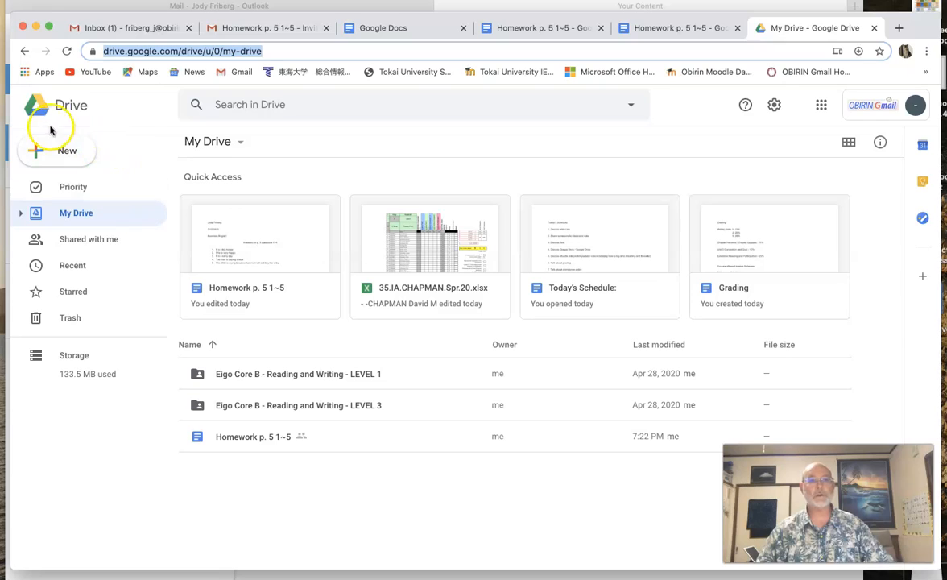
Launch Google Docs from the chrome://apps page reached through the Apps bookmark
left_click(24, 74)
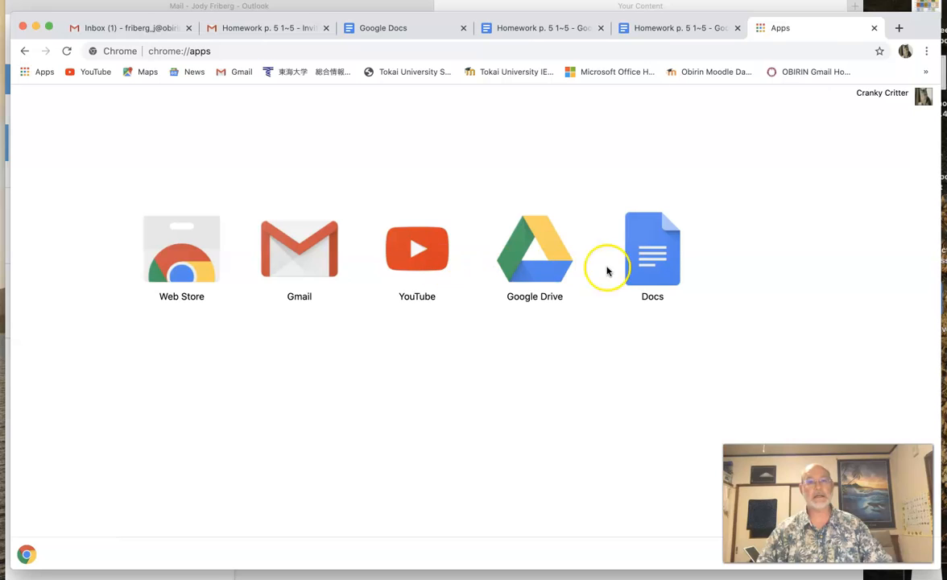
left_click(652, 268)
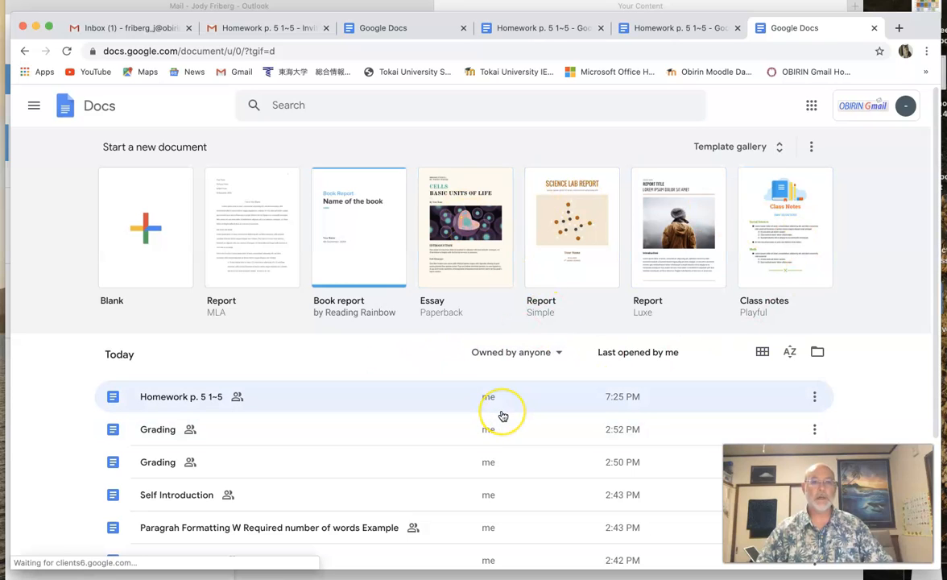
scroll(503, 416, "down", 2)
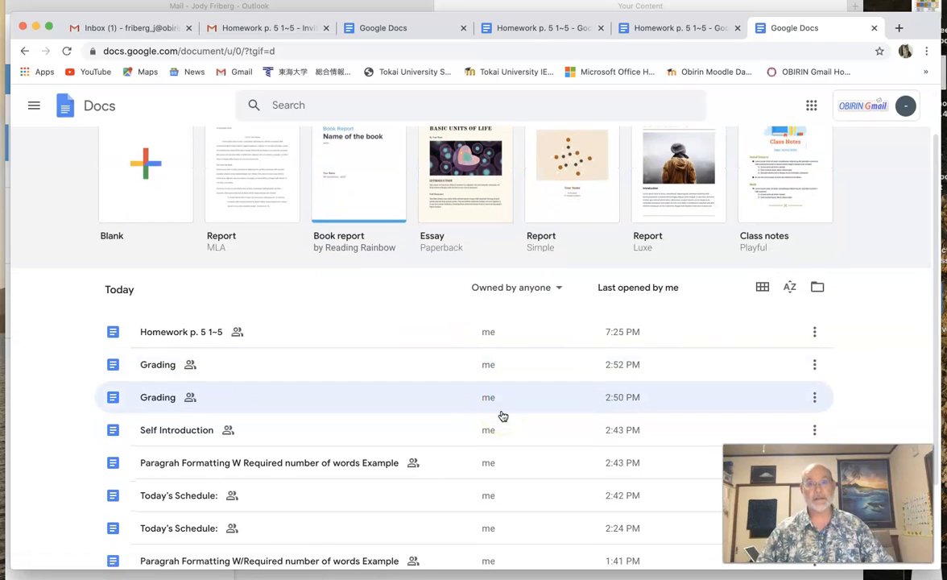
left_click(452, 435)
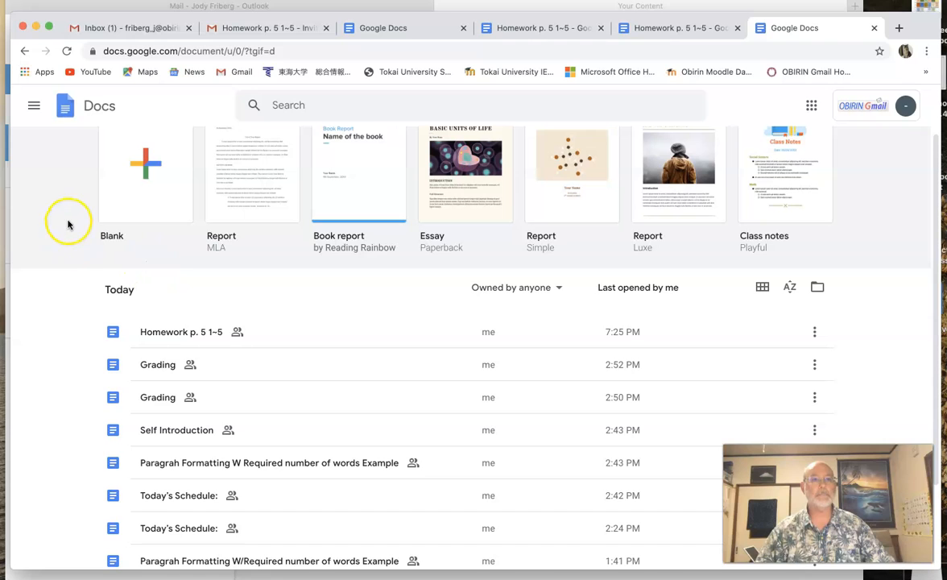
scroll(68, 225, "up", 2)
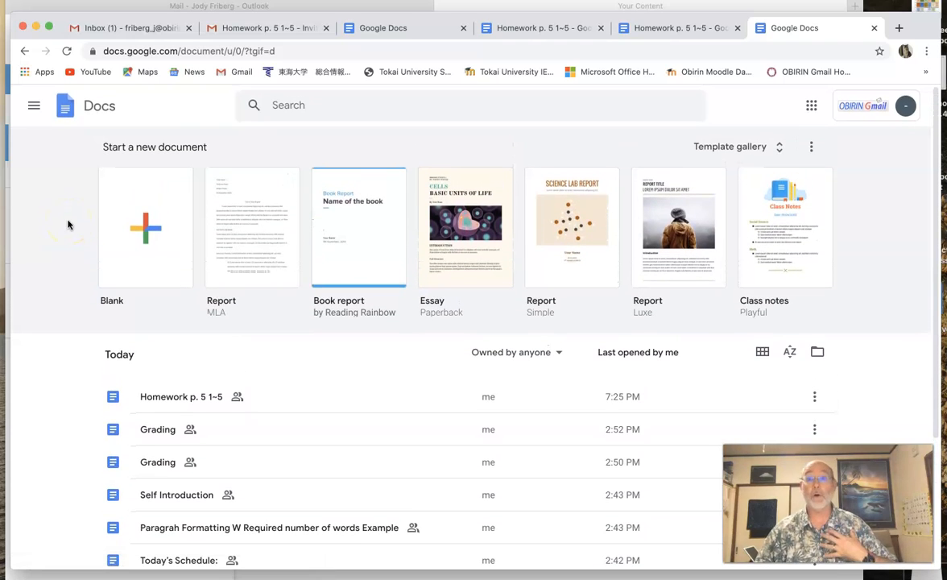
Create a Blank Untitled document and bring its Chrome window back to the front
left_click(146, 240)
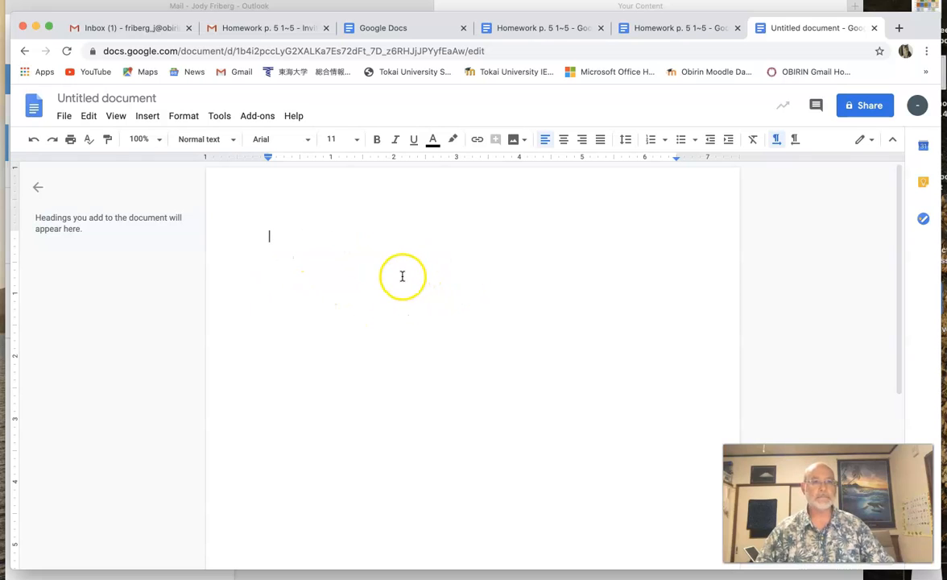
key("ctrl+Up")
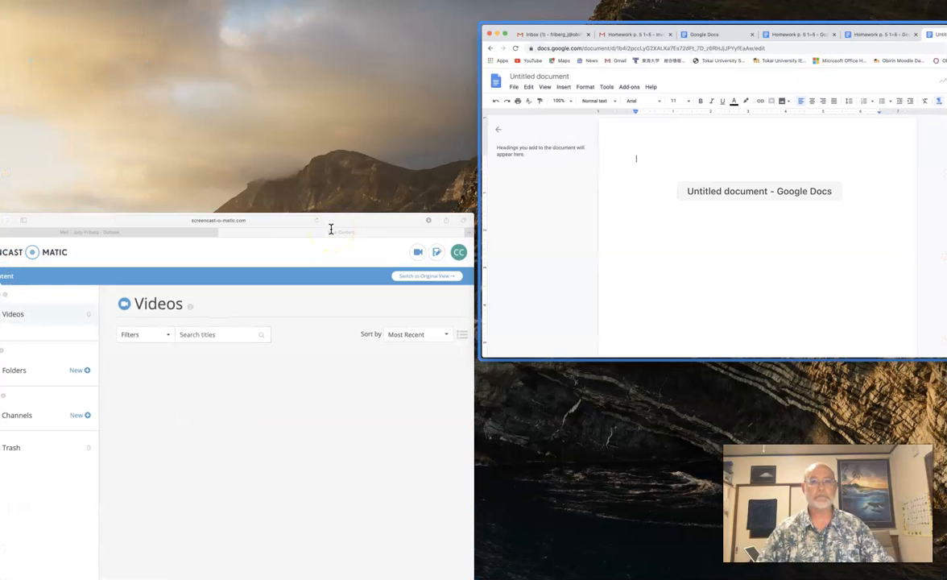
left_click(707, 246)
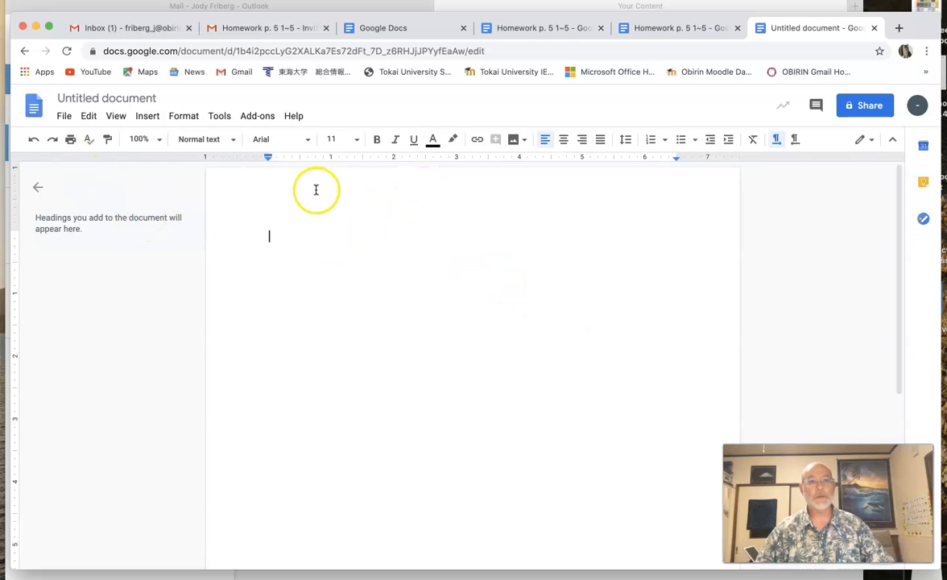
left_click(100, 97)
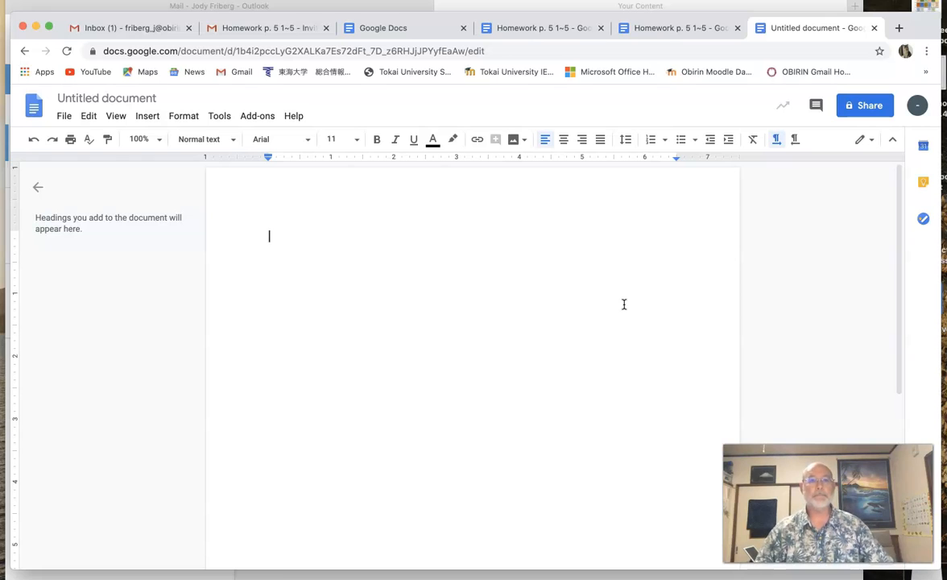
left_click(65, 117)
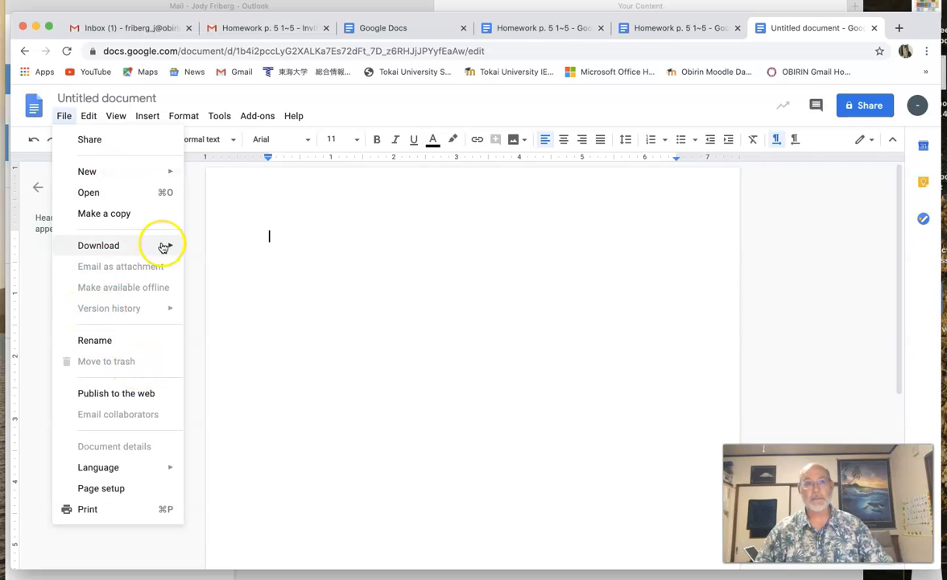
left_click(65, 117)
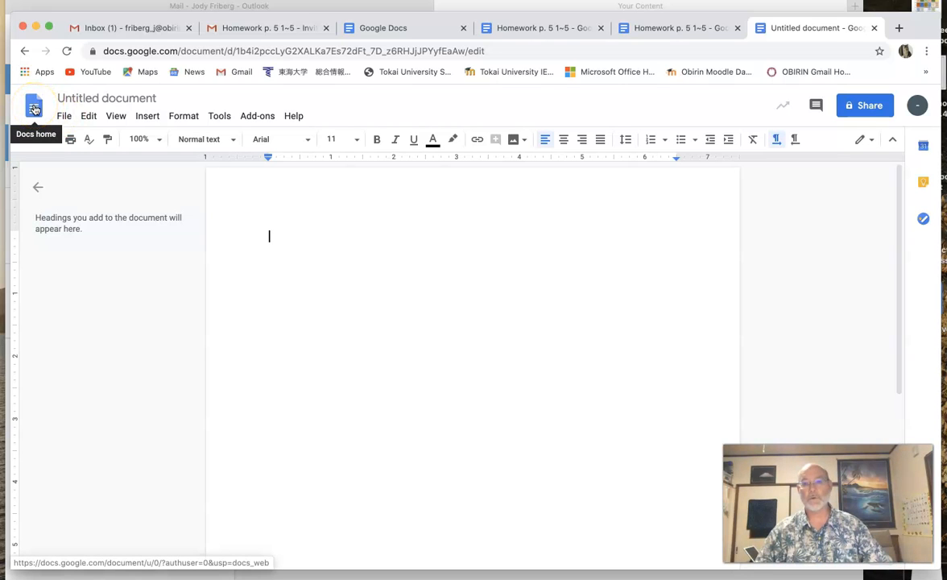
Go back to the Docs home page and open Homework p. 5 1~5 from Today's list
left_click(34, 109)
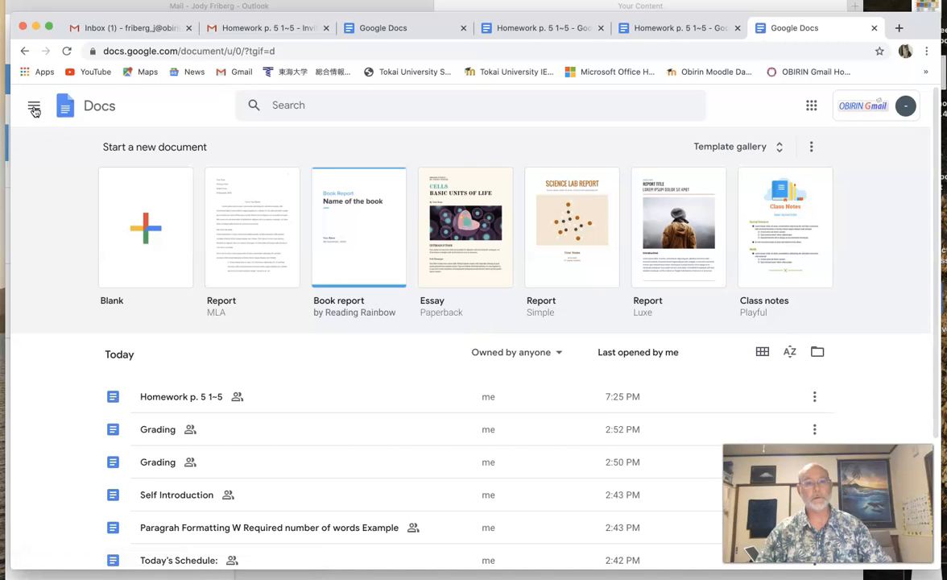
left_click(193, 397)
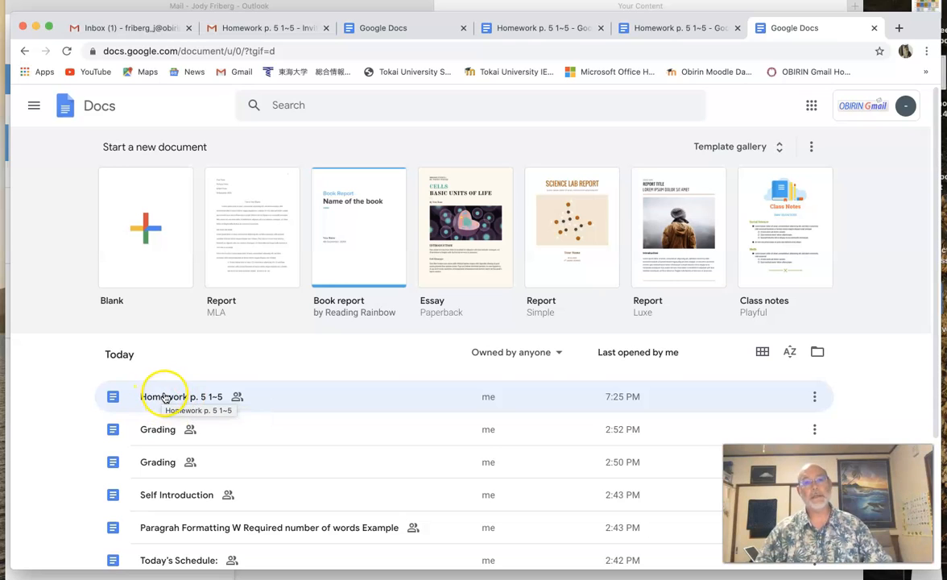
left_click(163, 397)
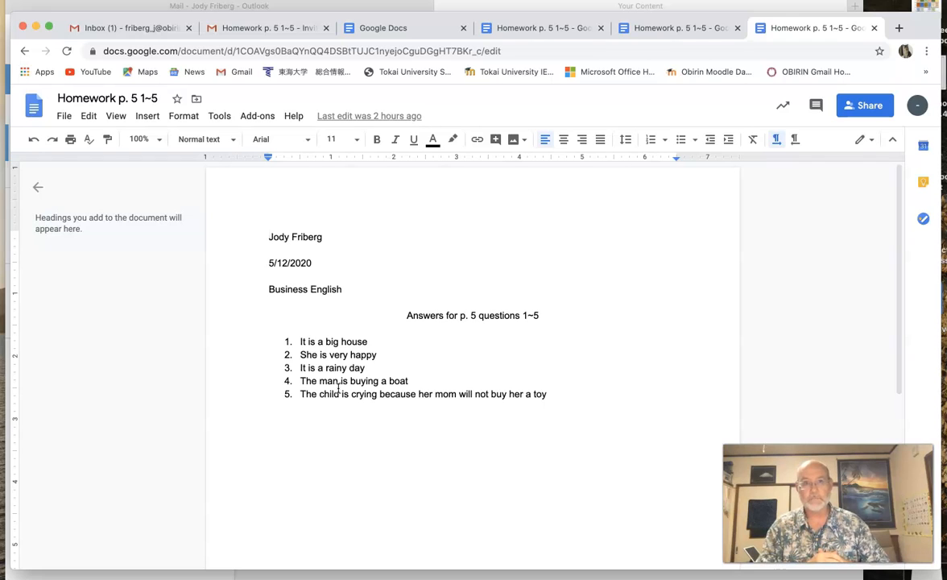
left_click(390, 373)
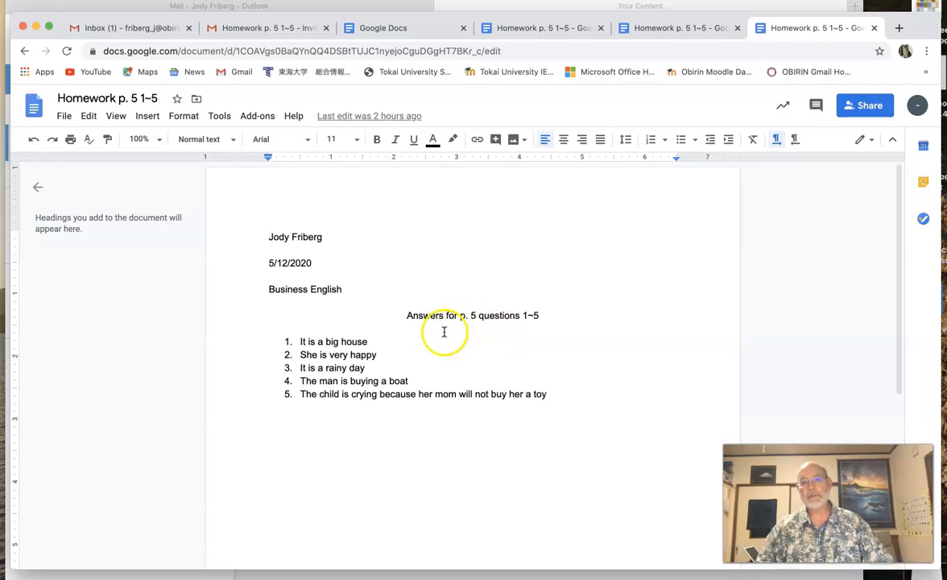
left_click(109, 99)
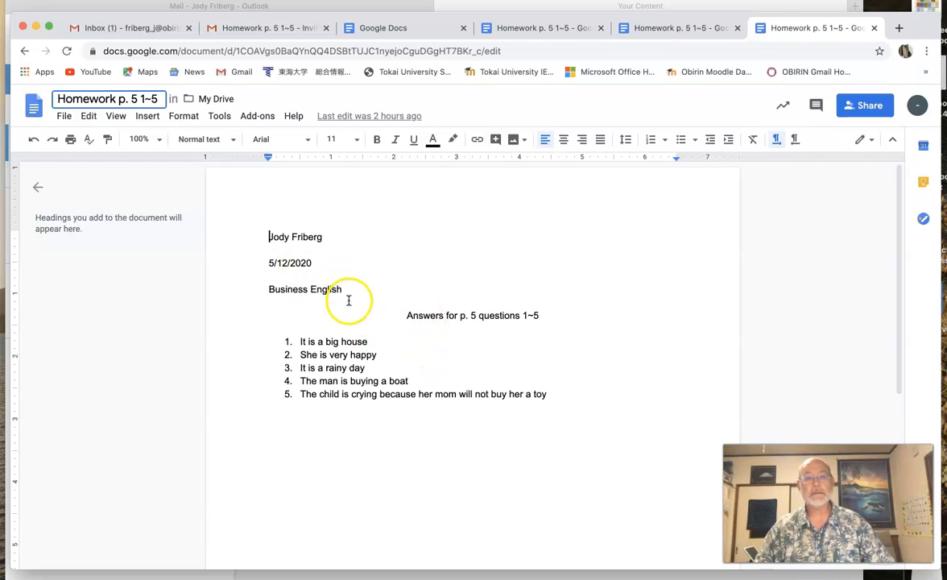
Open the Share dialog for the Homework p. 5 1~5 document
left_click(869, 109)
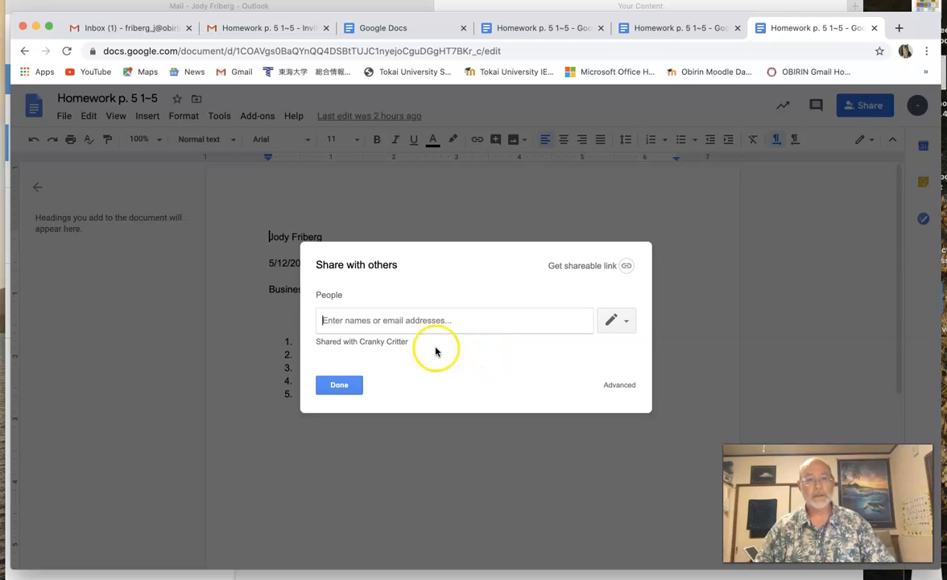
Focus the names or email field and reveal the Can edit / Can comment / Can view choices
left_click(370, 321)
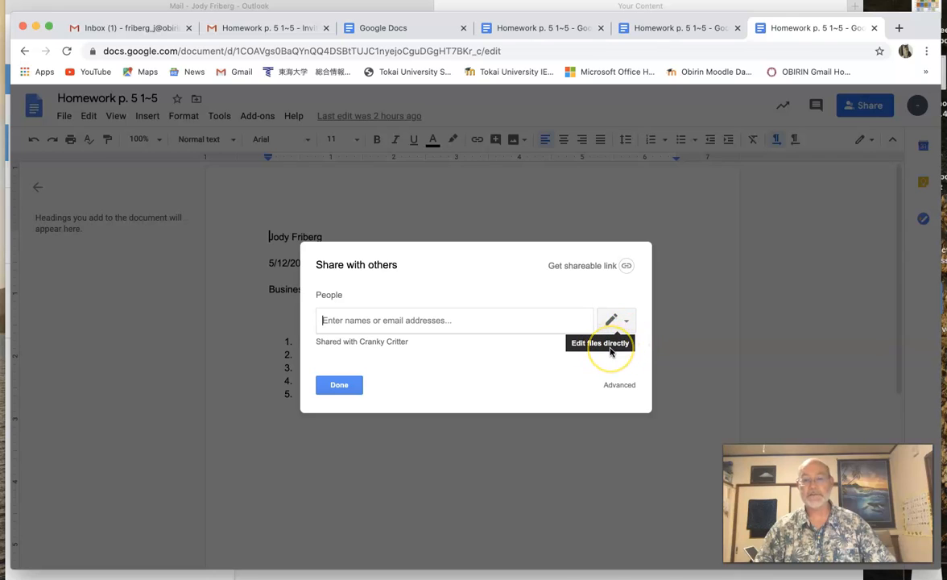
left_click(627, 321)
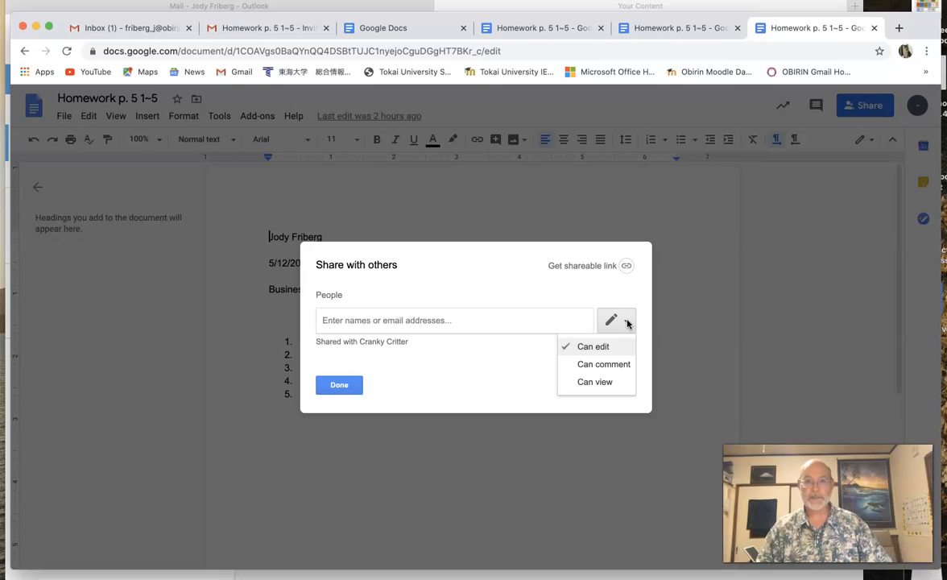
Look over Can comment and Can view, then keep Can edit as the invitee's permission
left_click(603, 364)
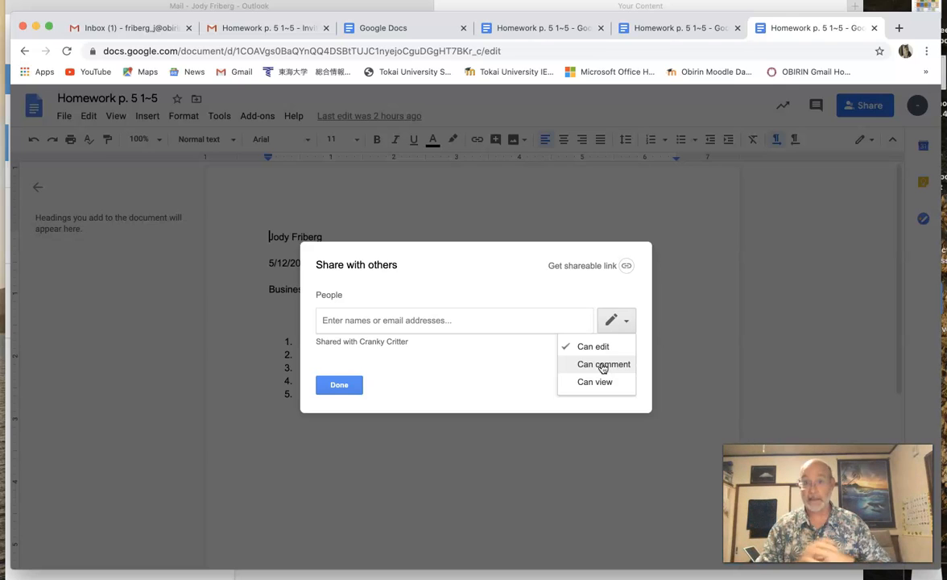
left_click(598, 387)
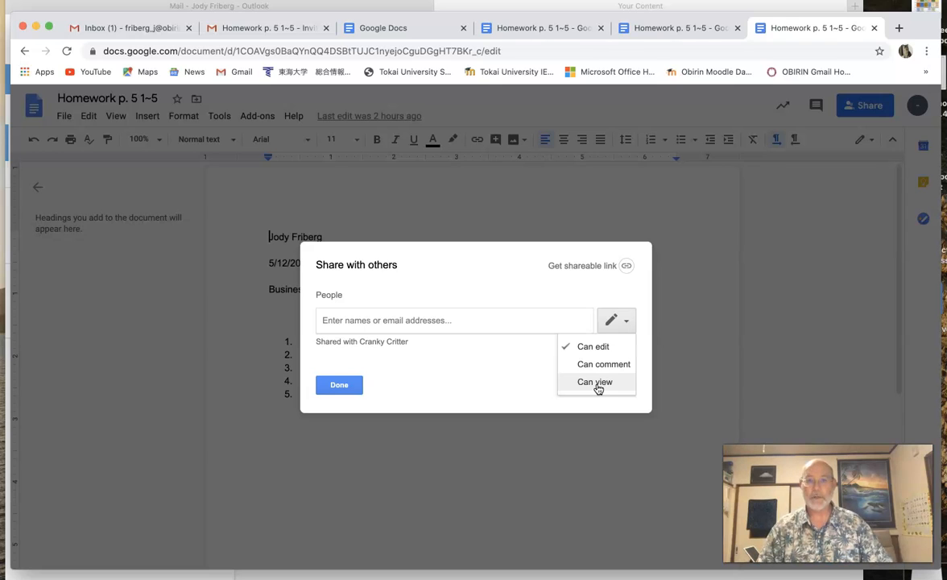
left_click(594, 381)
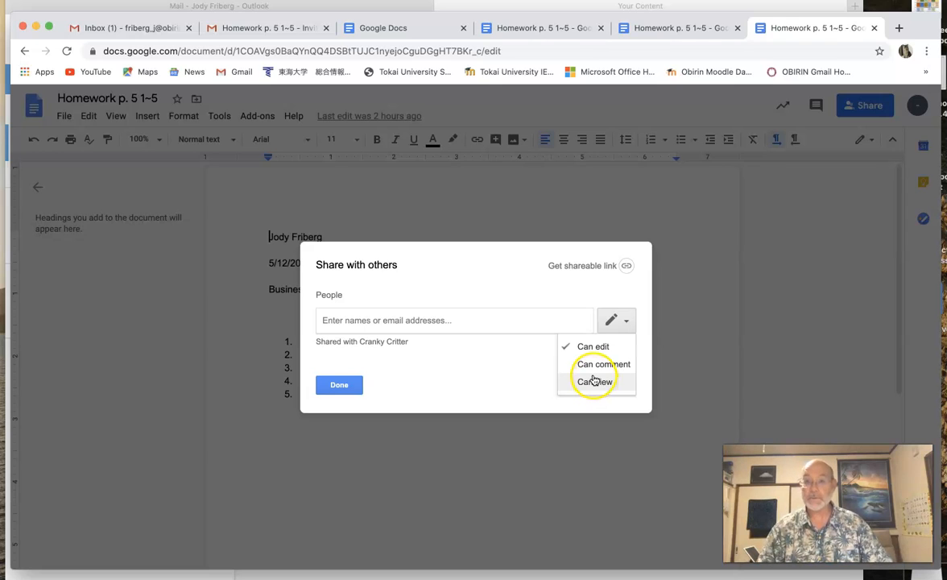
left_click(586, 348)
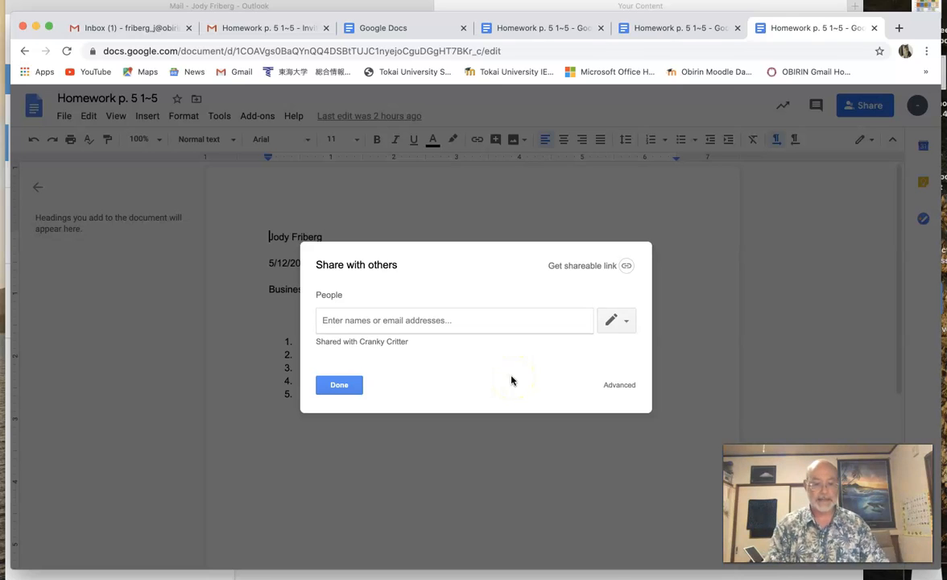
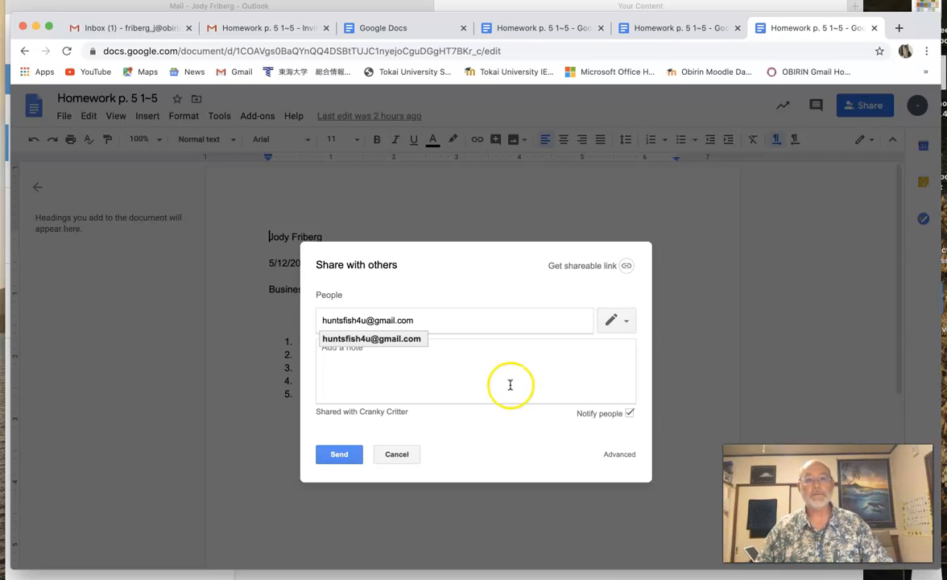
Add a note greeting the recipient: 'This is my homework for p.5 questions 1~5', and send the invitation
left_click(381, 363)
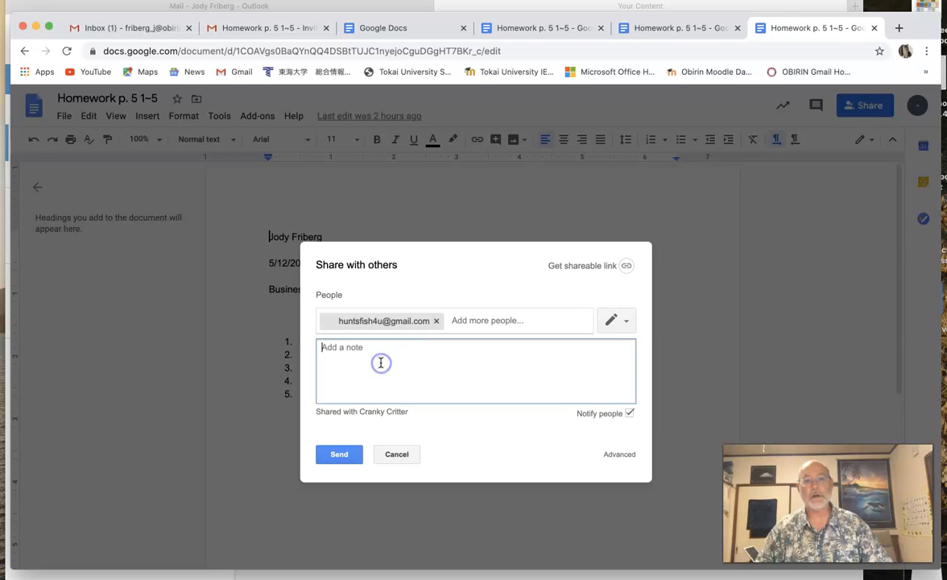
type("Hi Jody. This is my homework for p")
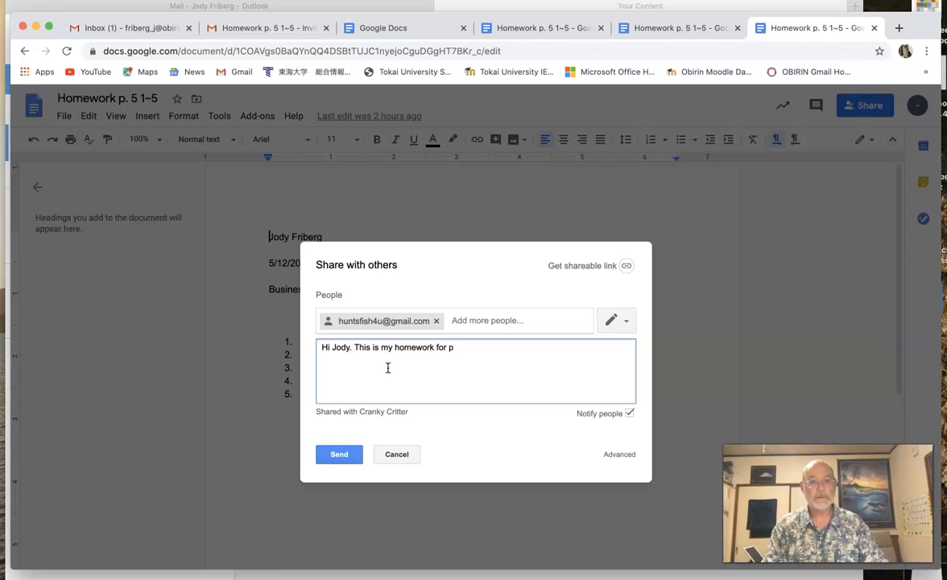
type(".5 questions 1")
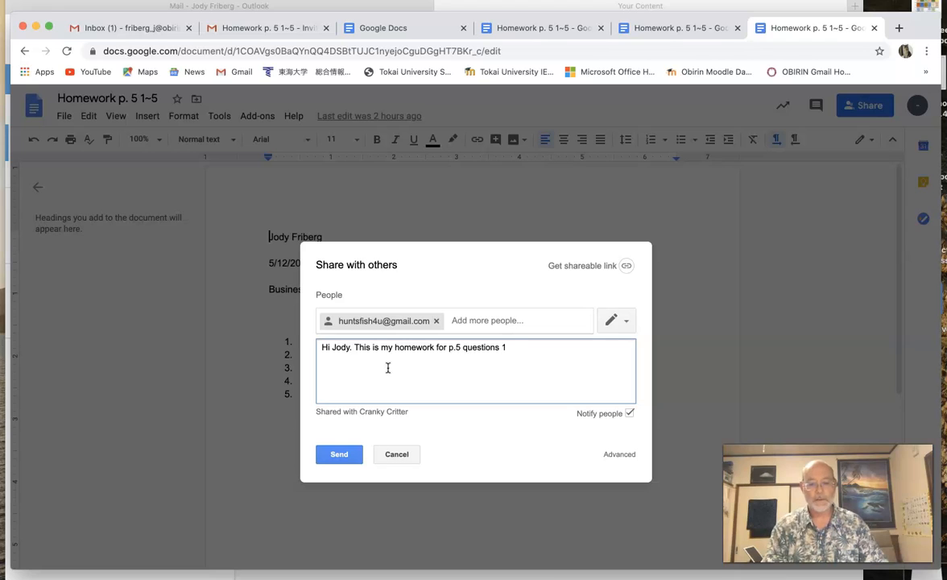
type("~5")
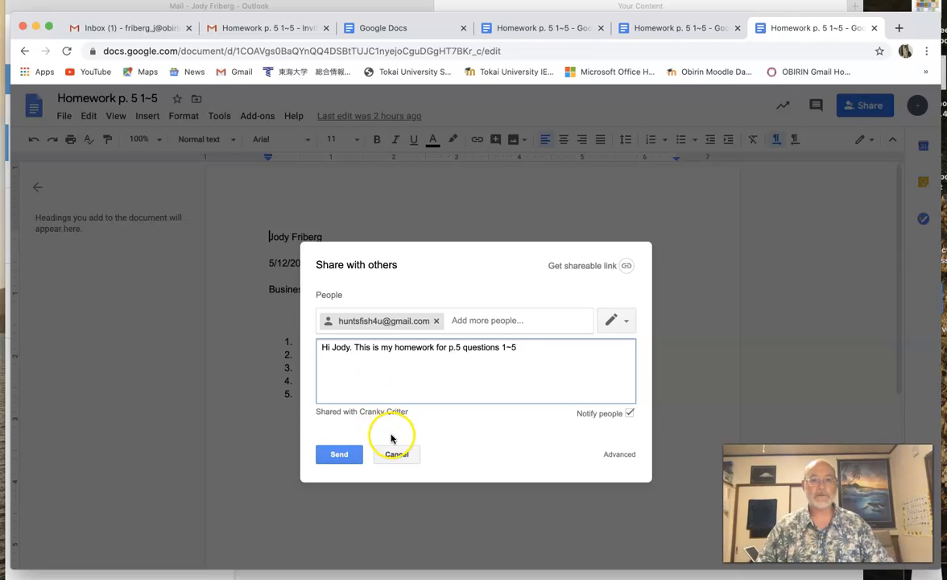
left_click(340, 455)
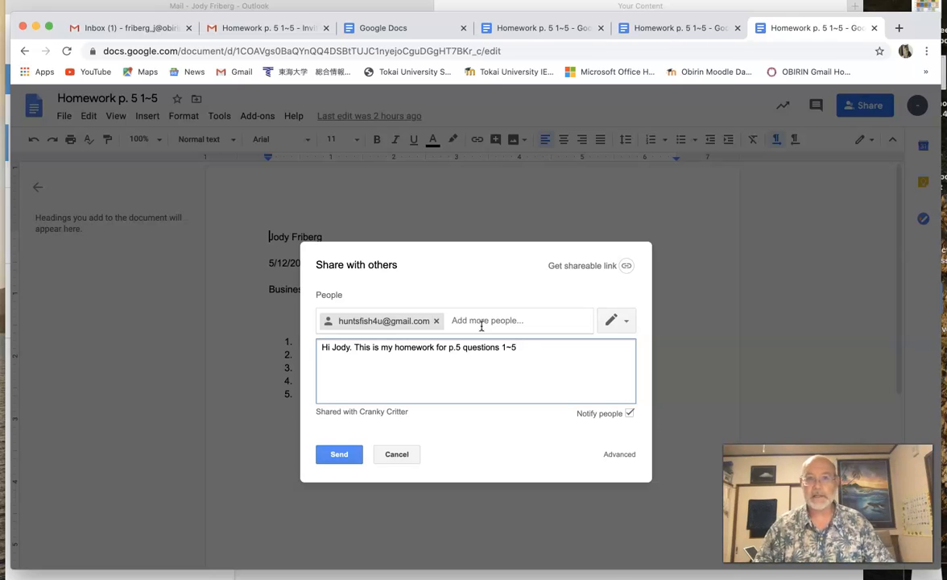
Send the homework document invitation and confirm sharing outside the G Suite organization
left_click(338, 453)
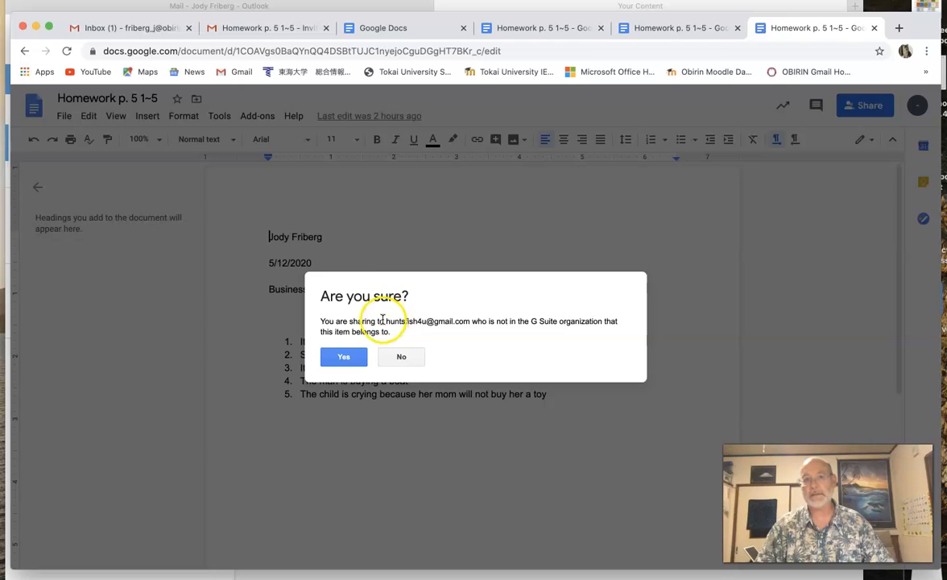
left_click(342, 358)
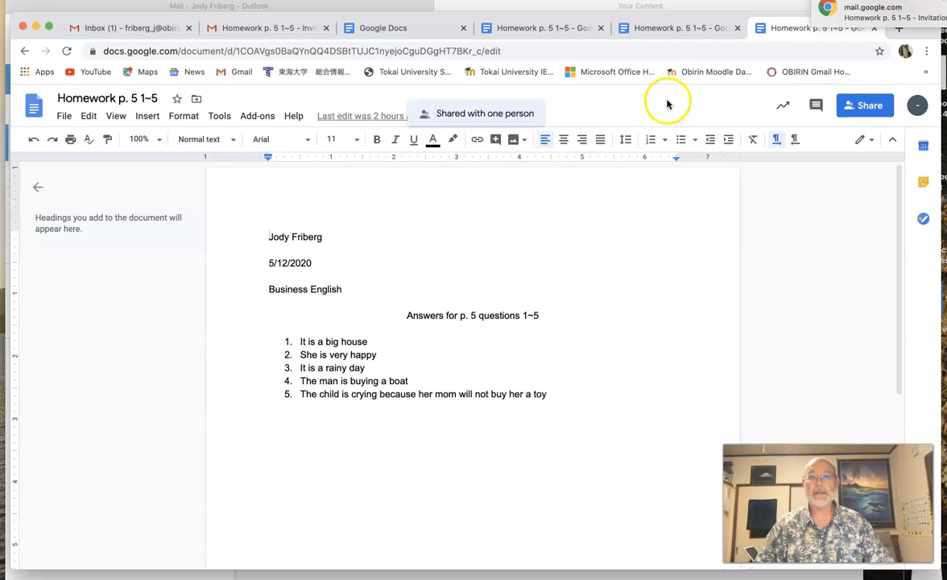
Open the newly arrived invitation email and follow its 'Open in Docs' link to the homework document
left_click(859, 14)
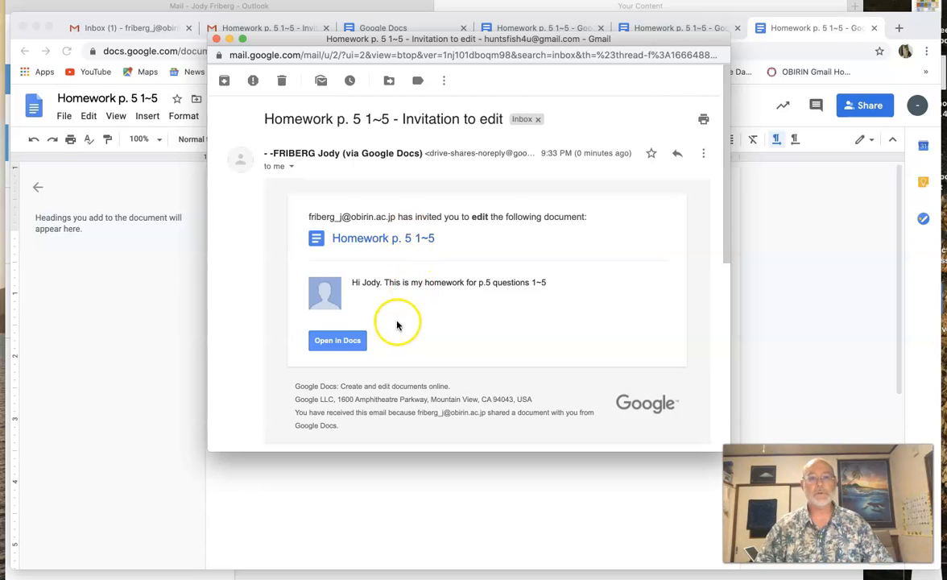
left_click(342, 342)
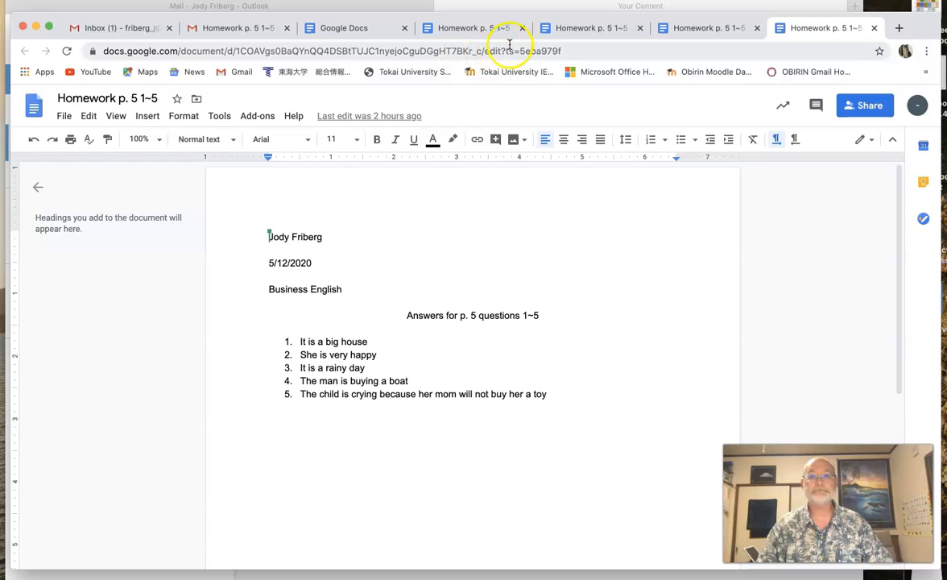
Bring Chrome back to the front on the Gmail Inbox tab
left_click(638, 6)
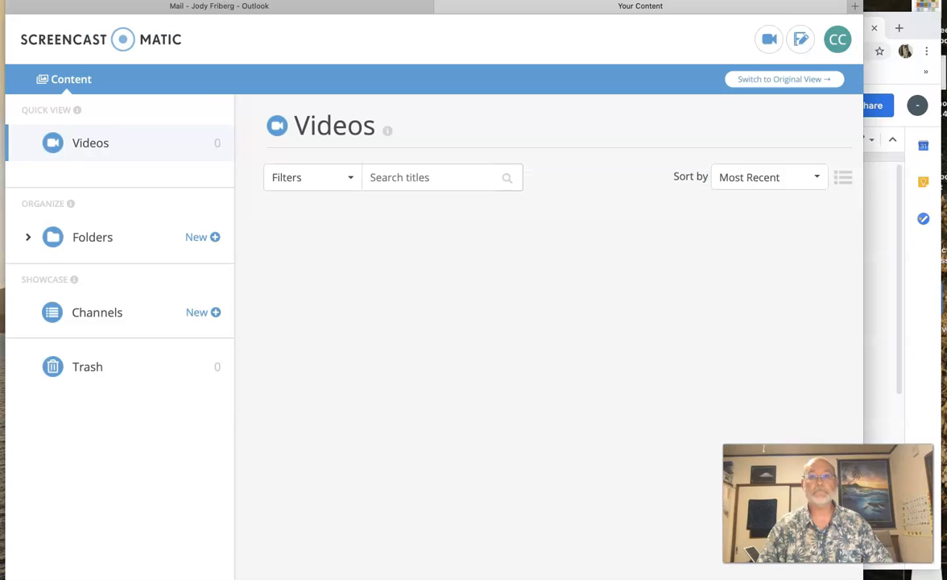
left_click(887, 30)
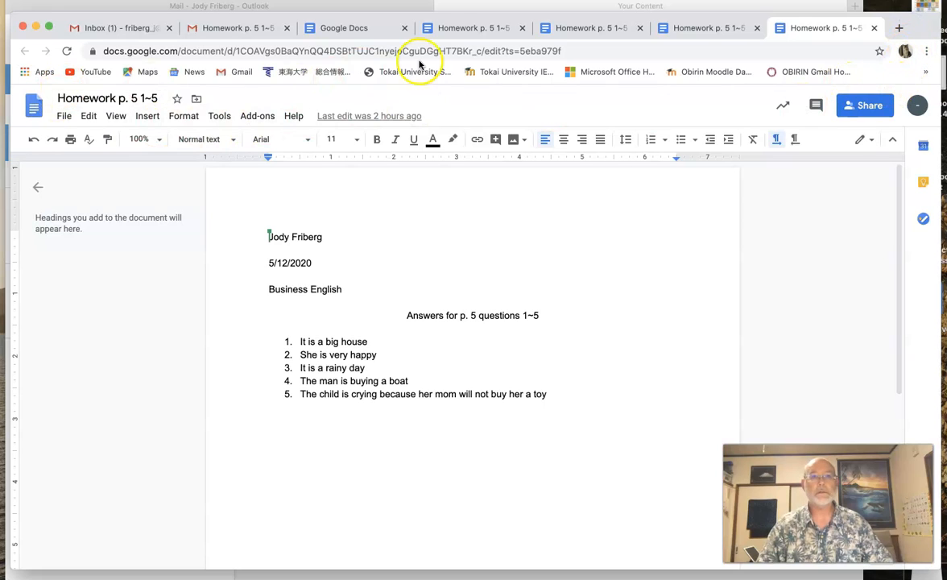
left_click(93, 27)
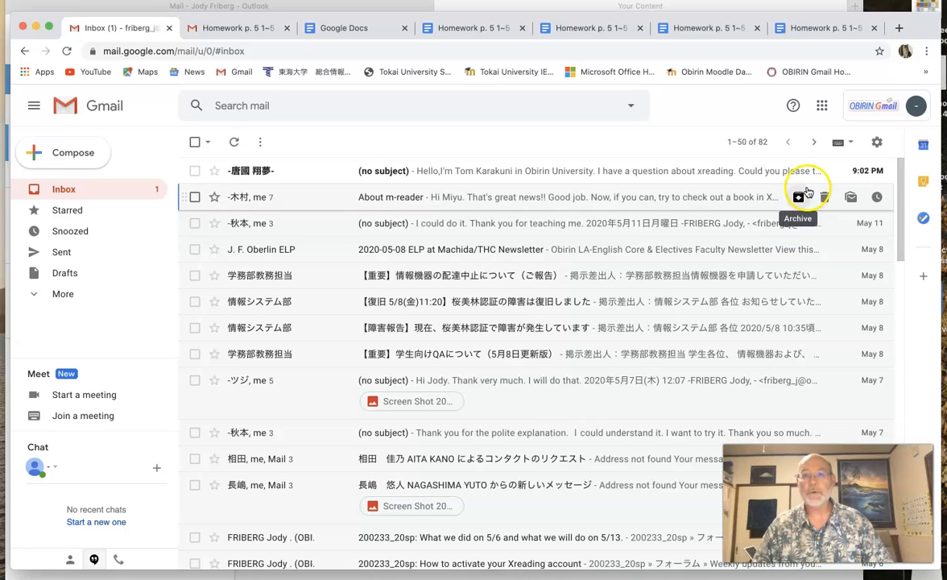
Open the Google apps grid and close it again
left_click(822, 108)
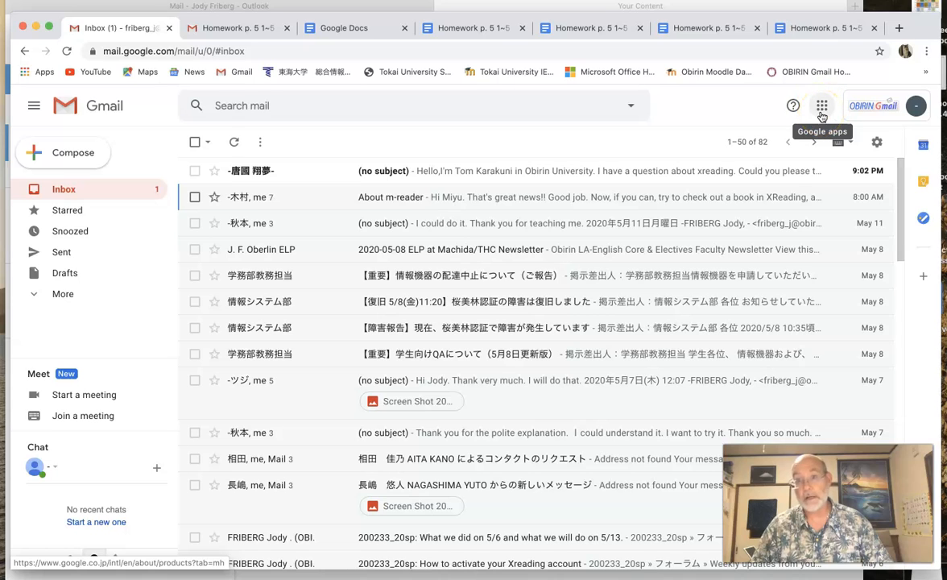
left_click(821, 114)
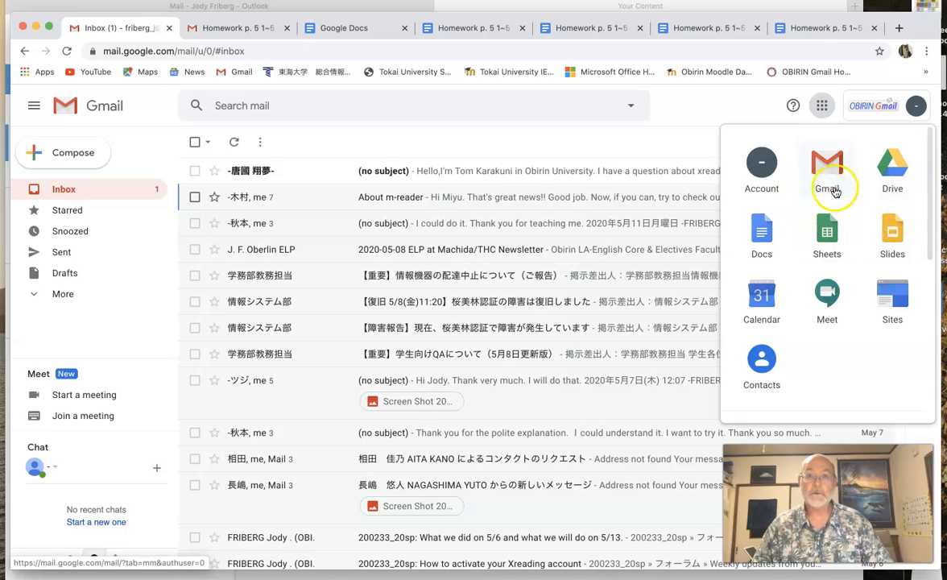
left_click(758, 100)
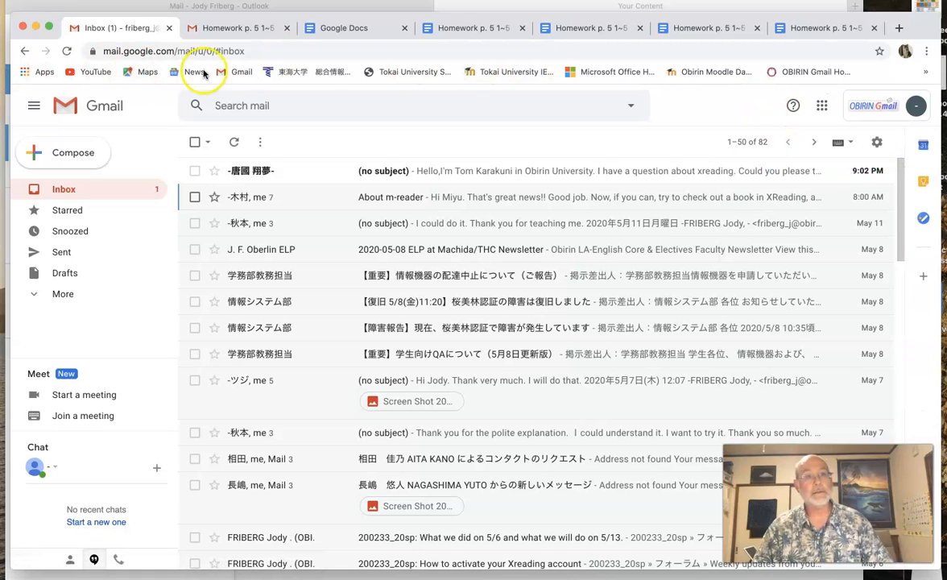
left_click(29, 76)
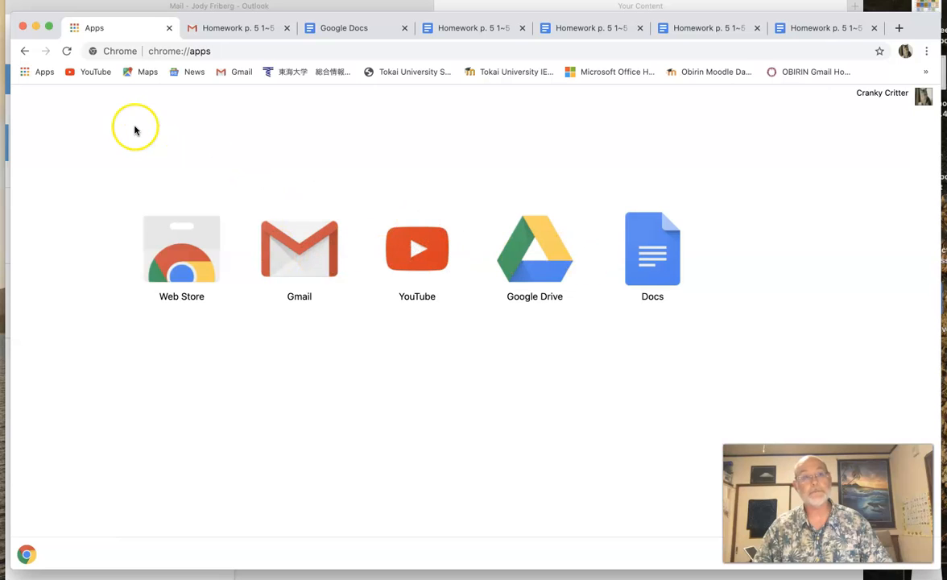
left_click(24, 52)
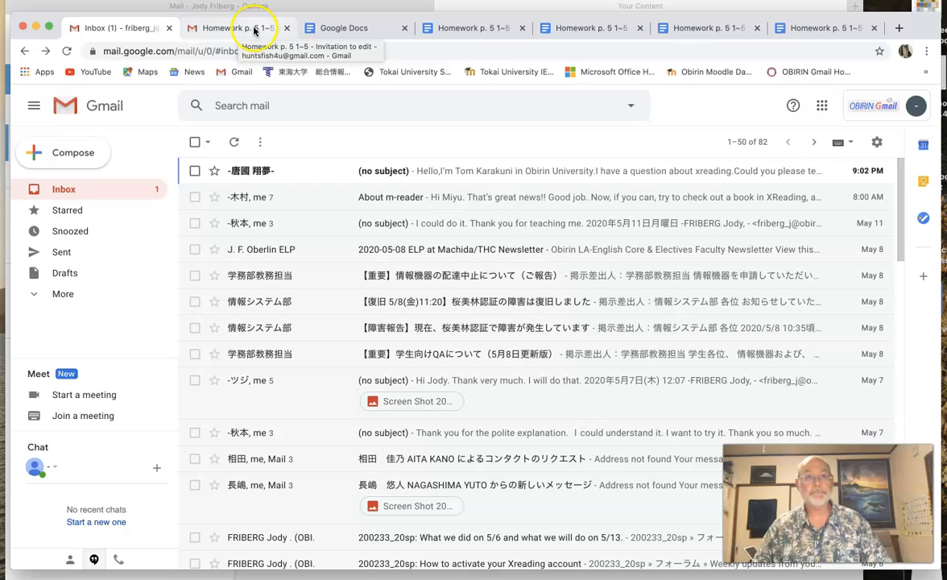
Switch to the 'Homework p. 5 1~5 - Invitation to edit' email tab
left_click(253, 29)
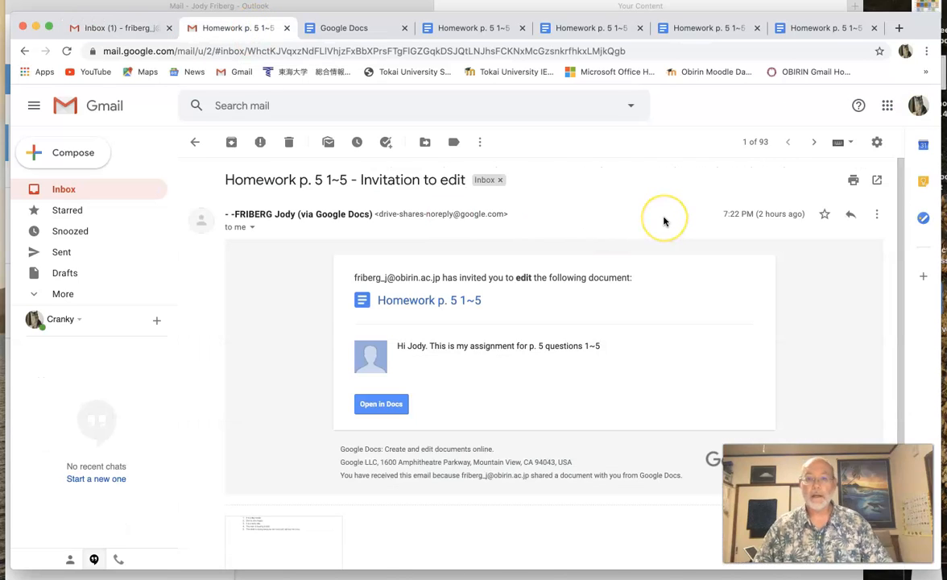